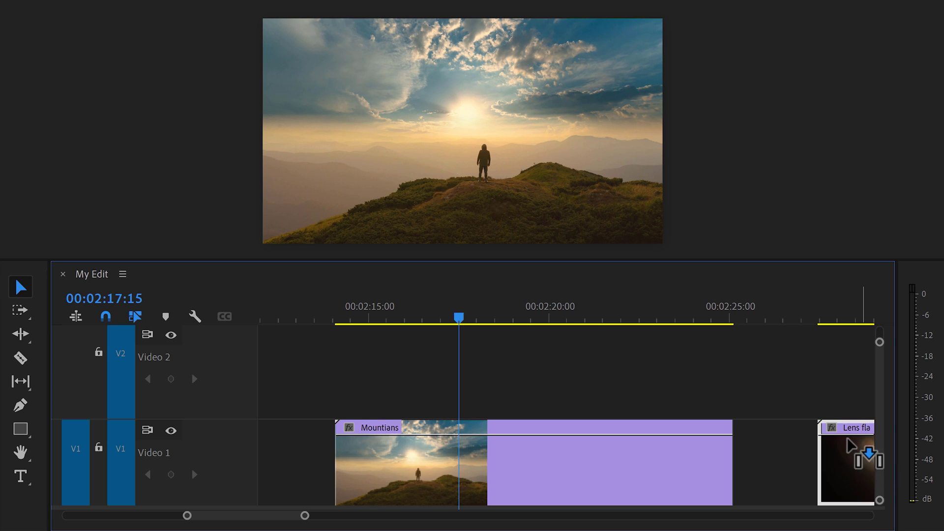
Move Lens flare to Video 2 above Mountians and set its blend mode to Linear Dodge (Add).
drag(850, 445, 347, 377)
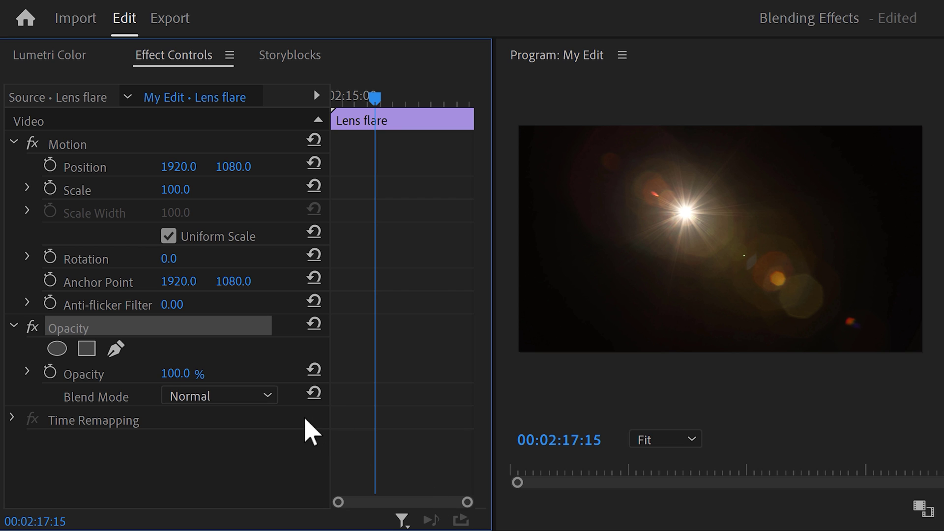
click(267, 397)
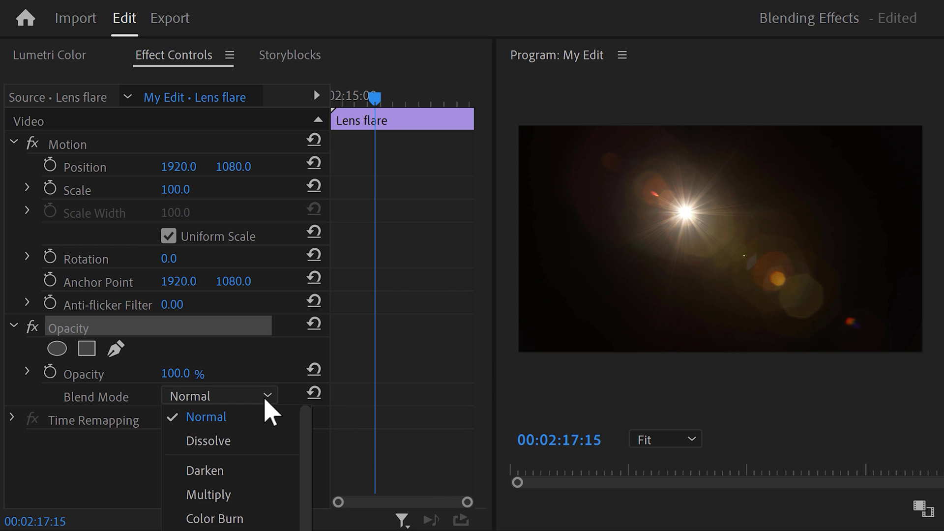
scroll(290, 447, down, 2)
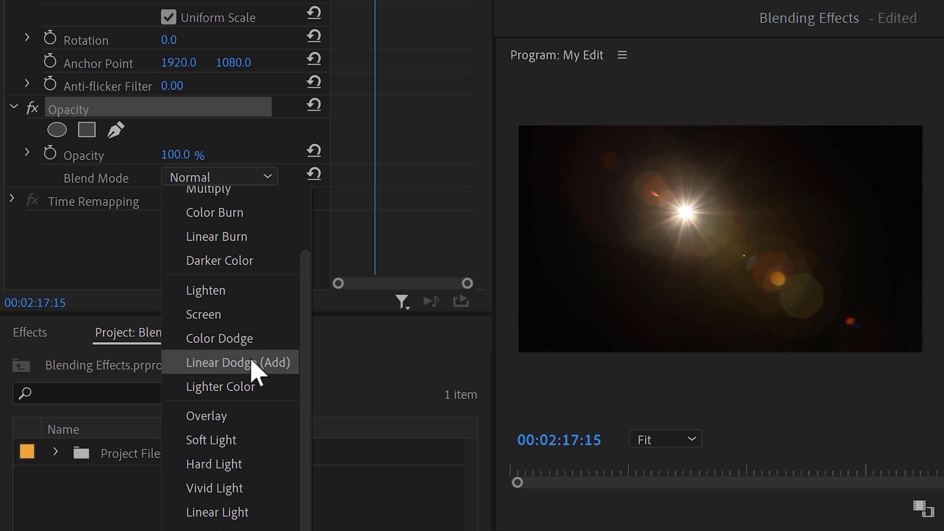
click(251, 364)
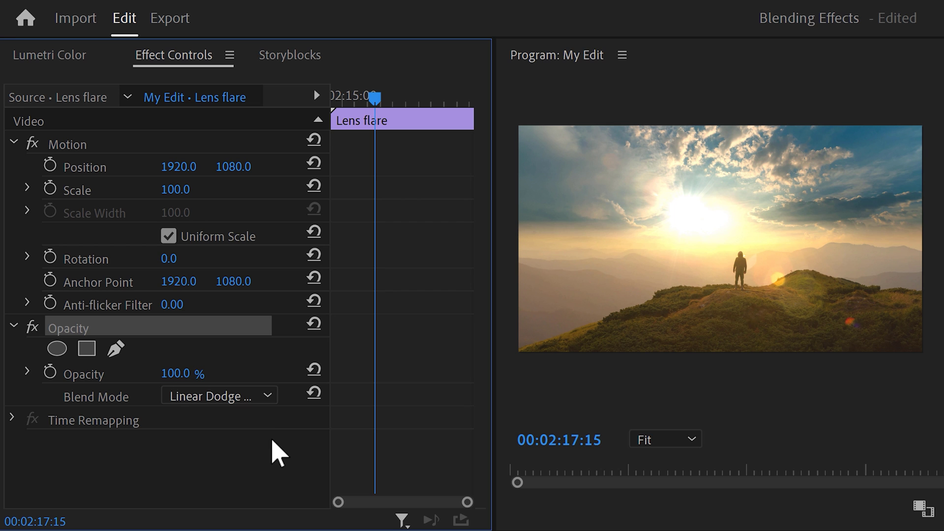
Reposition the lens flare onto the sun and limit it with a pen mask around the sun and hill.
click(110, 145)
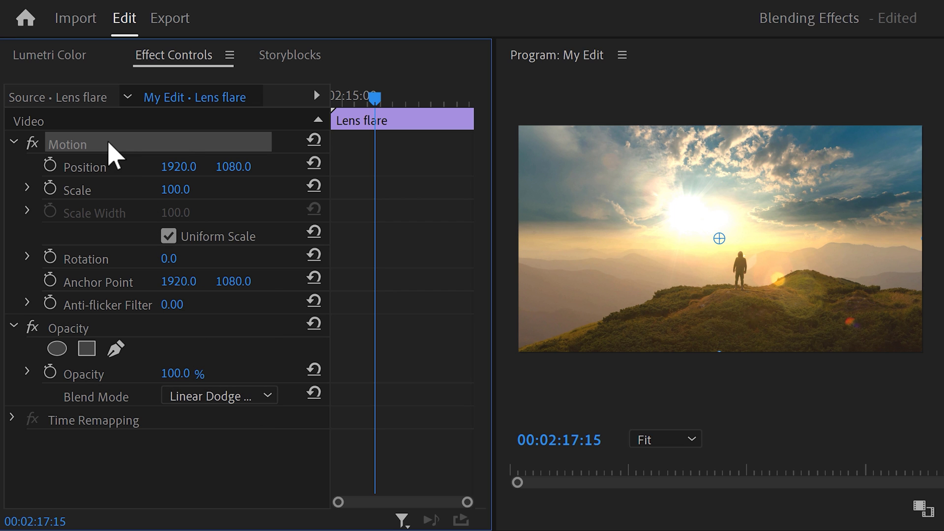
drag(647, 220, 696, 229)
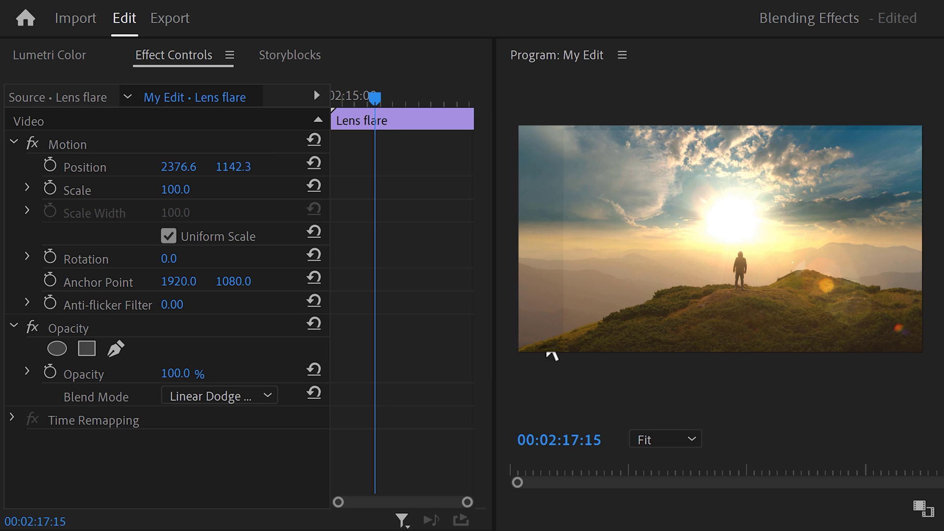
click(116, 349)
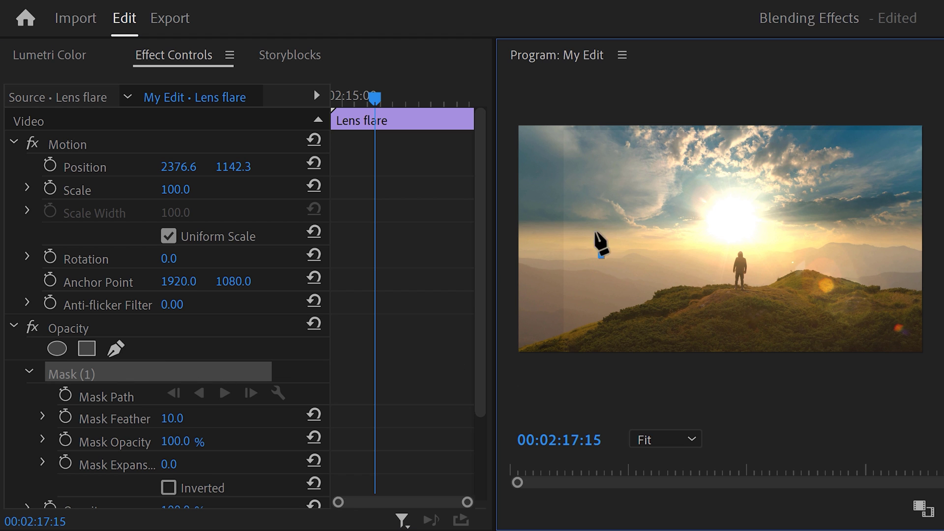
click(799, 323)
click(725, 320)
click(649, 309)
click(601, 255)
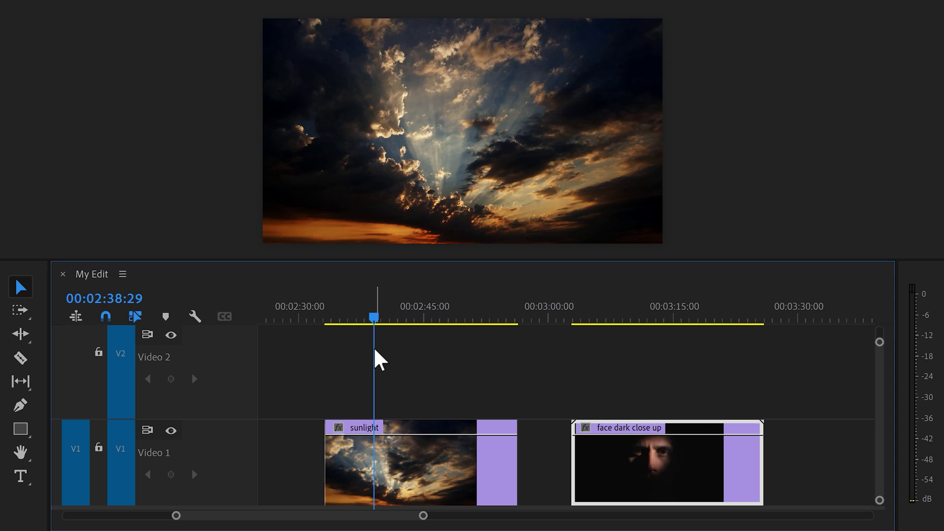
Put the face close-up on Video 2 and give sunlight a Track Matte Key using Video 2, Matte Luma.
drag(672, 475, 412, 381)
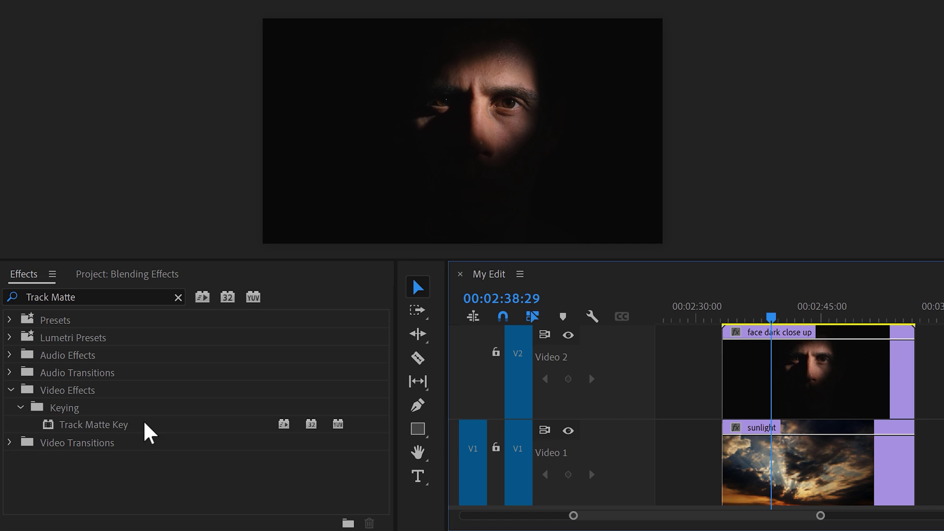
drag(147, 430, 678, 386)
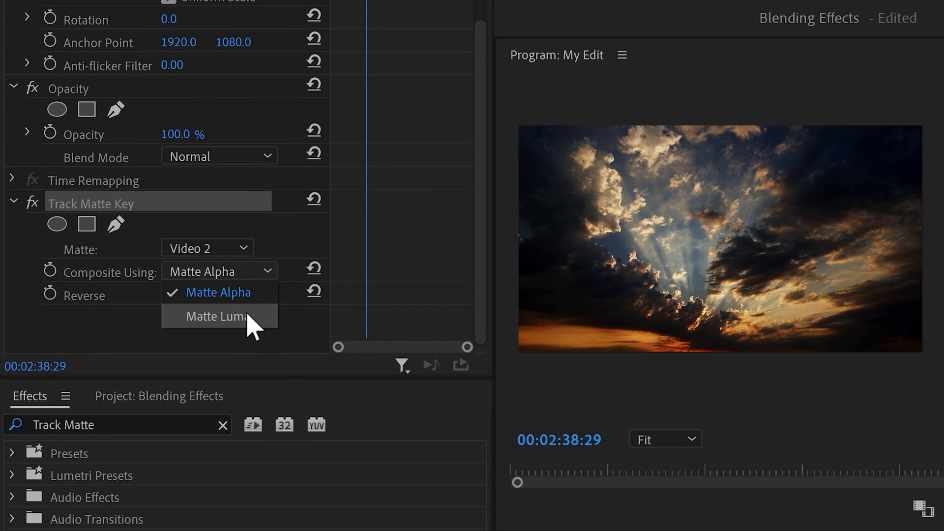
click(251, 316)
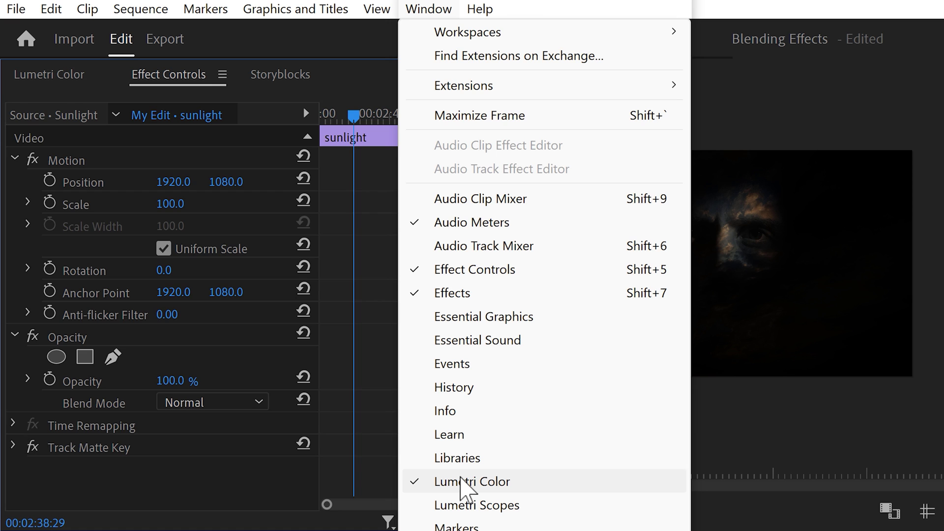
Open Lumetri Color, then download the sunlight and clouds time-lapse from a Storyblocks 'clouds' search.
click(464, 485)
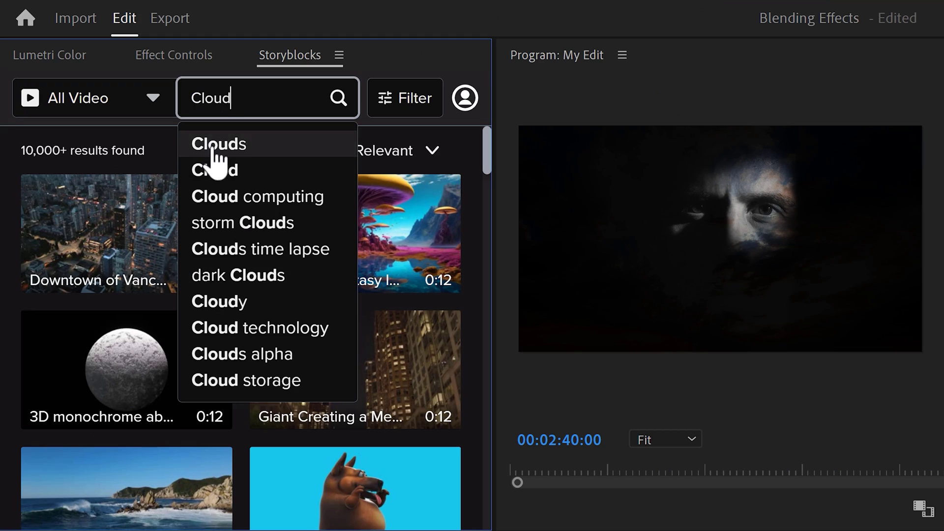
click(252, 148)
scroll(206, 347, down, 10)
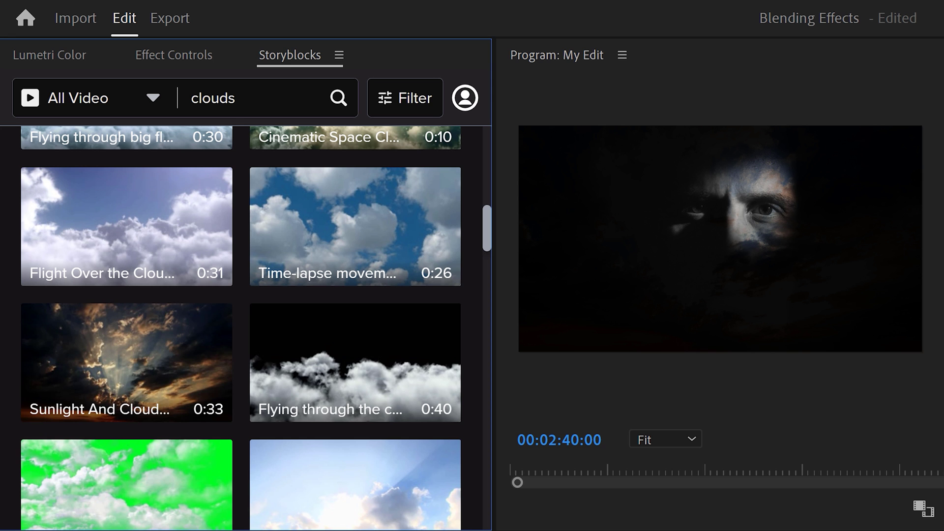
click(204, 339)
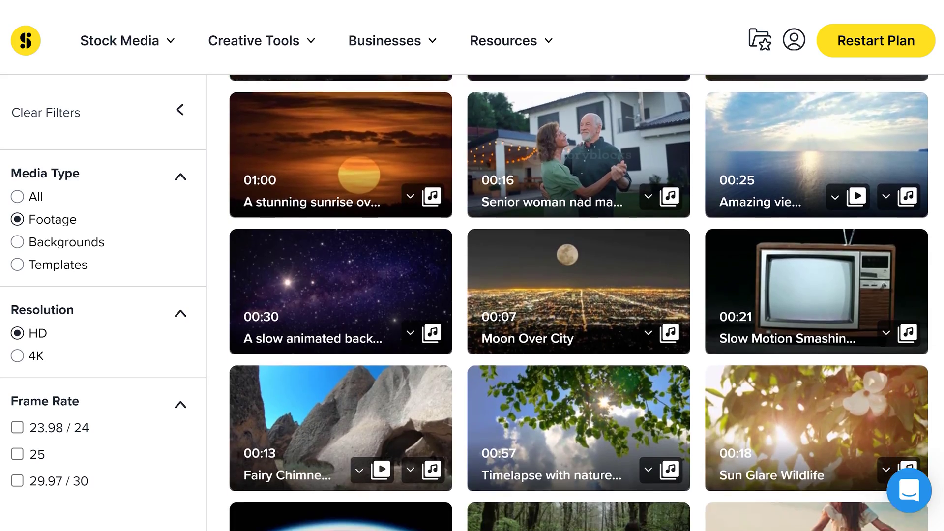
scroll(579, 303, down, 5)
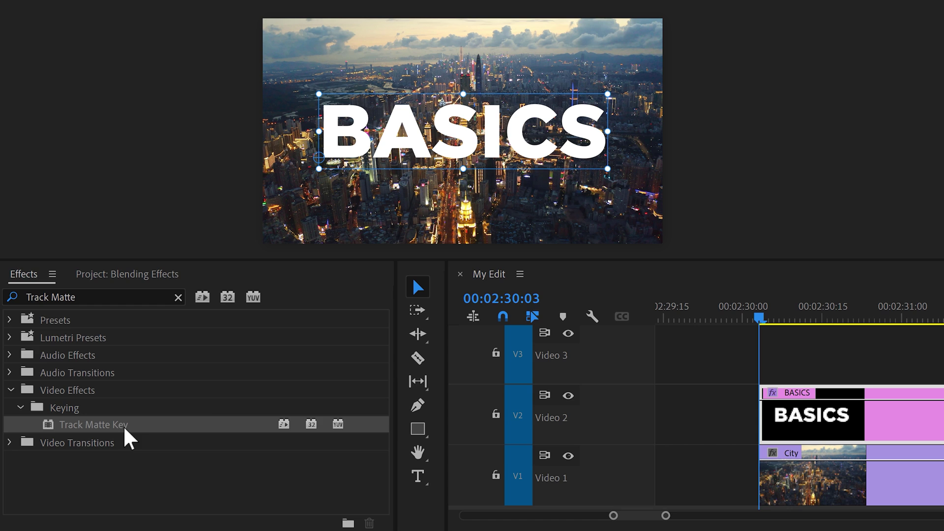
Apply Track Matte Key to the City clip, using the BASICS title on Video 2 as the matte.
drag(129, 438, 854, 487)
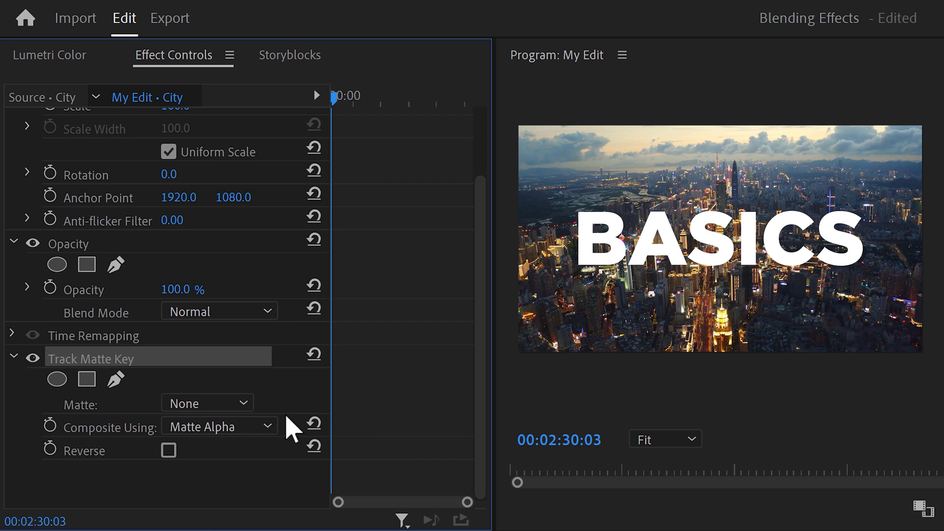
click(243, 404)
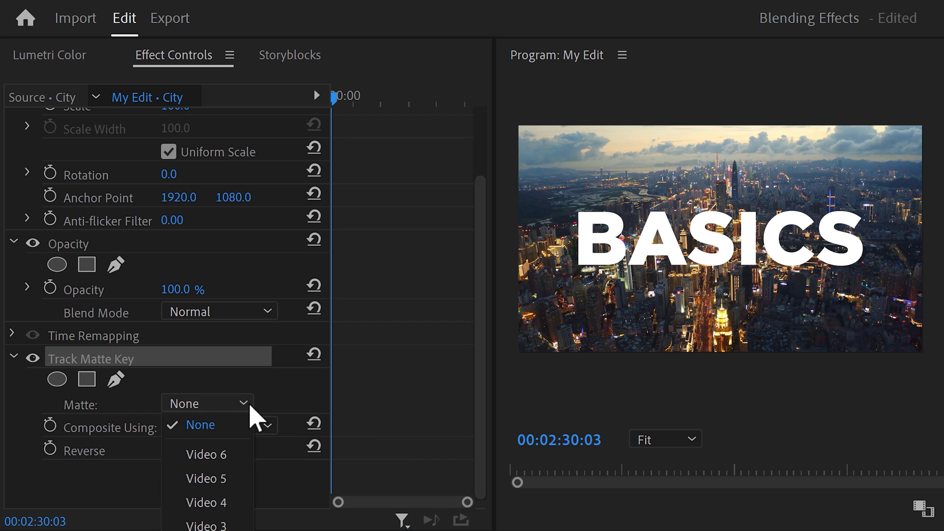
click(227, 445)
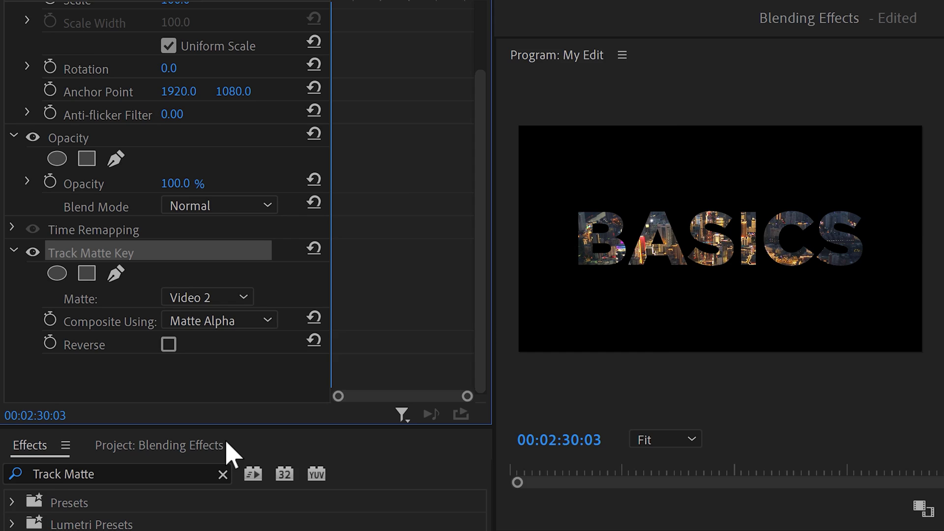
click(147, 445)
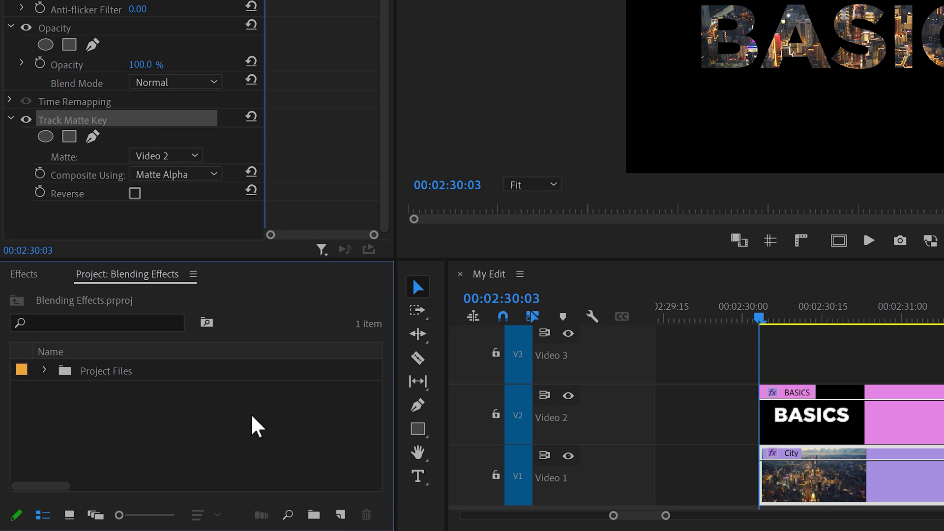
click(340, 514)
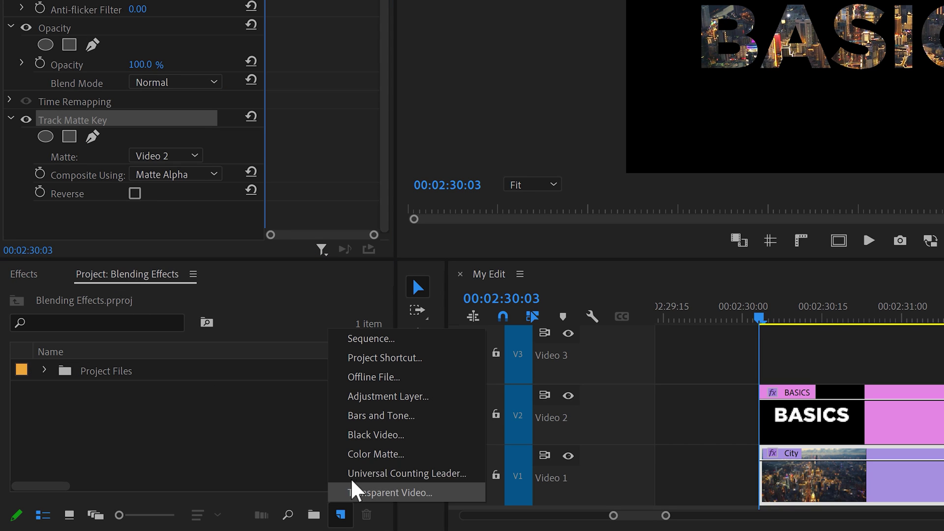
Add an Adjustment Layer on Video 3 with Mirror at 90° reflection angle and center Y 1351.
click(359, 404)
drag(138, 377, 759, 354)
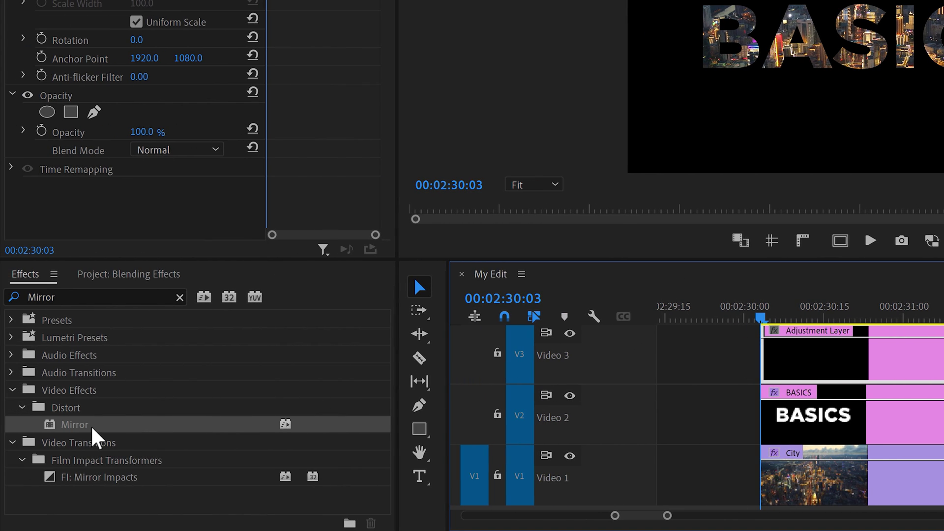
drag(93, 428, 838, 367)
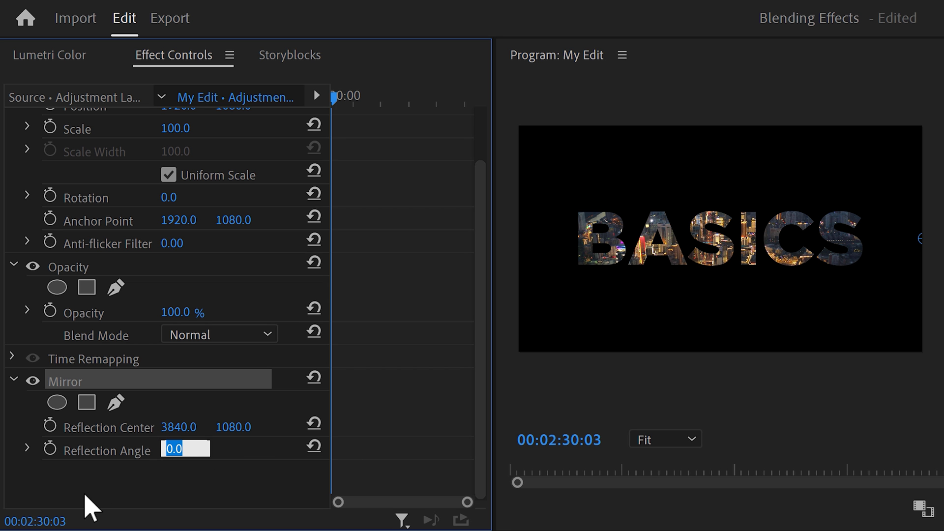
text(90)
key(Return)
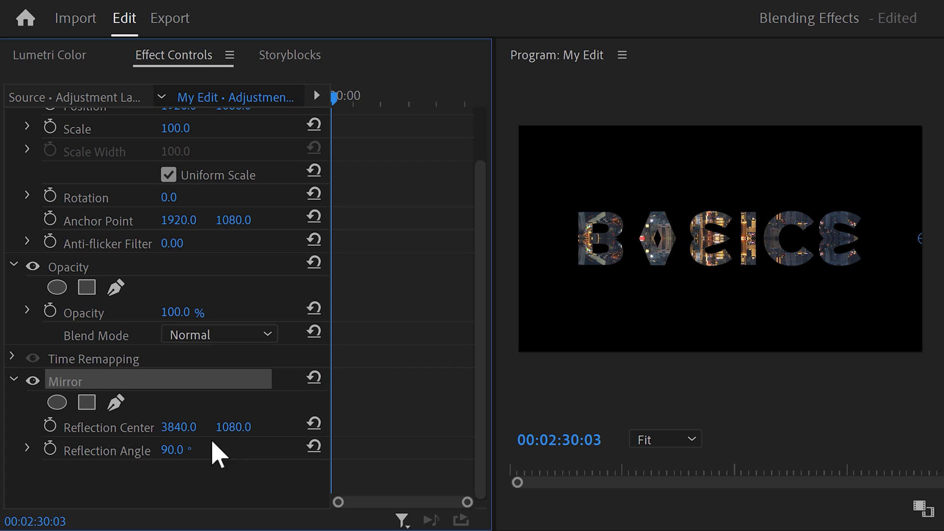
drag(238, 424, 372, 424)
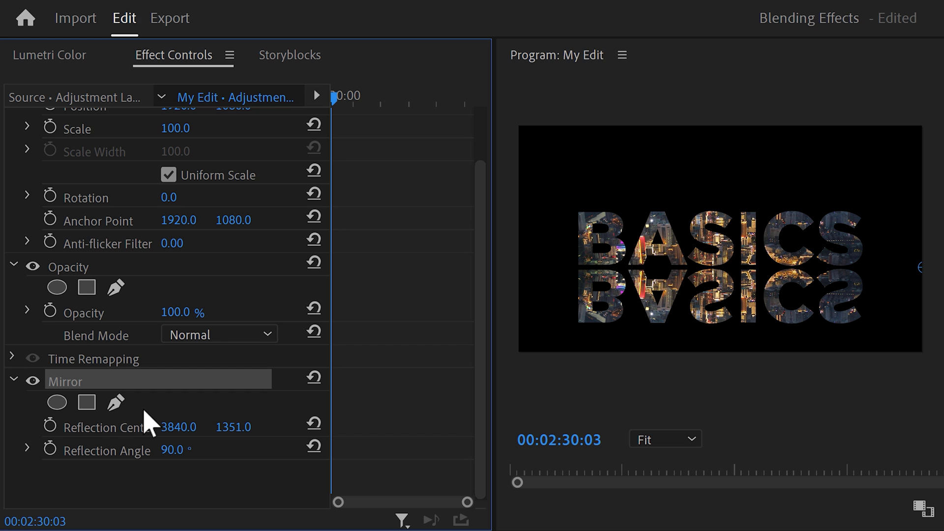
Draw a pen mask on Mirror around the BASICS text and feather it to 482.
click(120, 405)
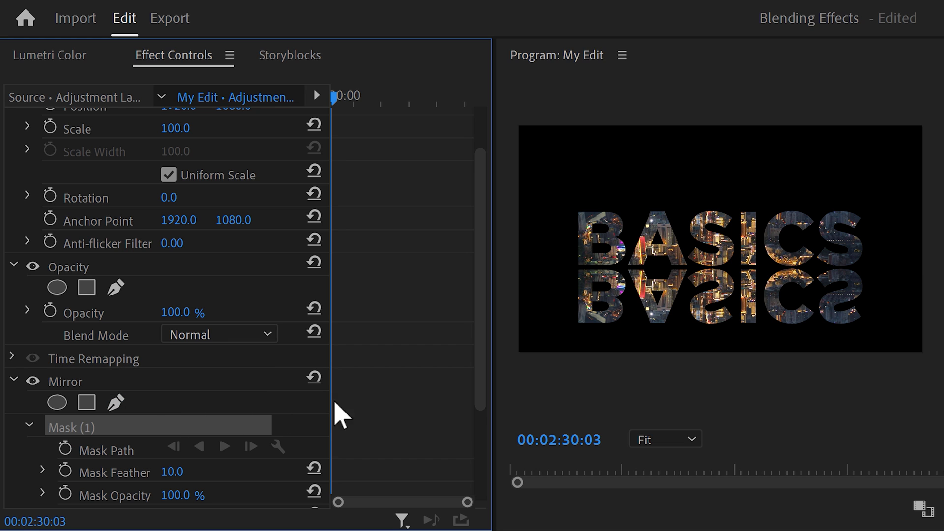
click(559, 249)
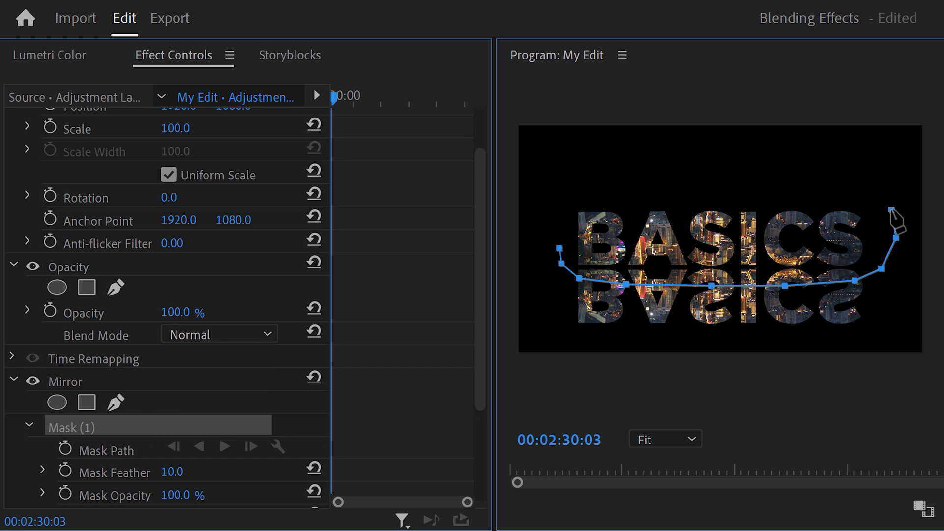
click(583, 199)
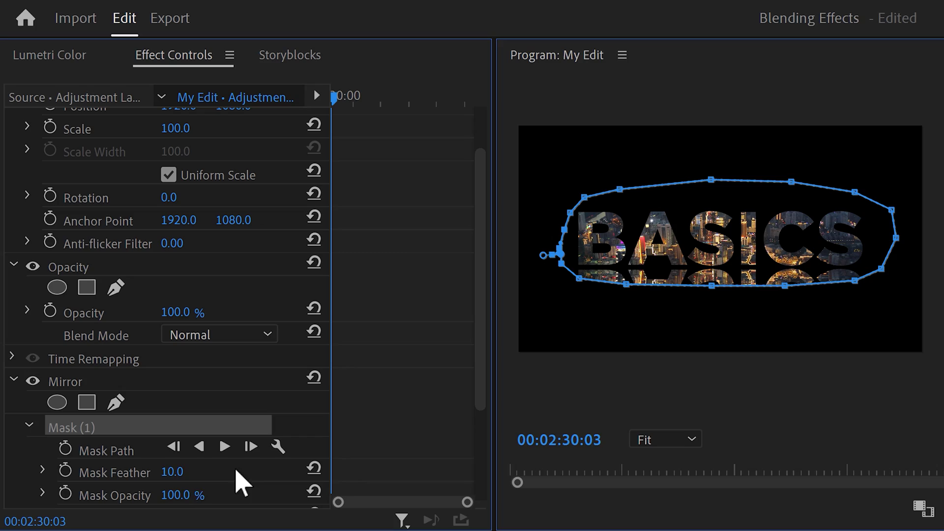
drag(172, 472, 404, 472)
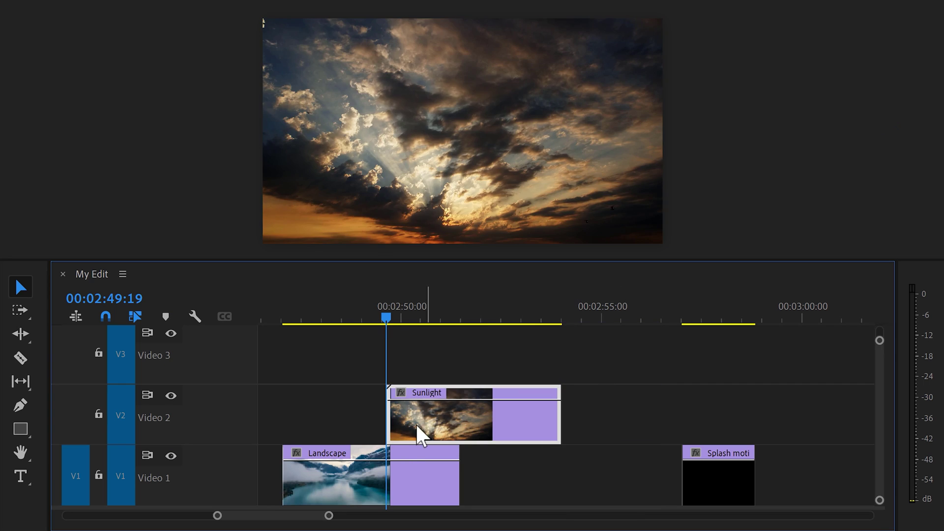
Place Splash motion on Video 3 over Sunlight and give Sunlight a Track Matte Key using Video 3.
drag(717, 494, 420, 365)
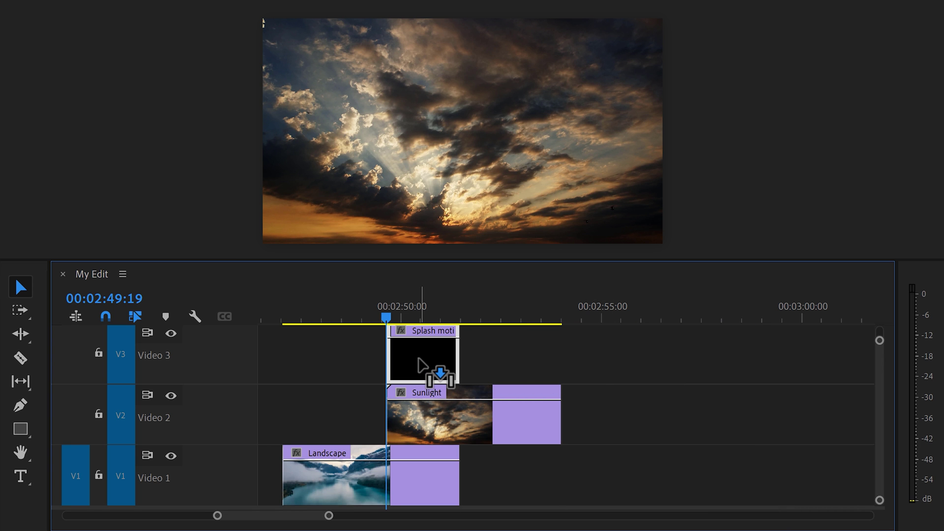
drag(420, 365, 418, 368)
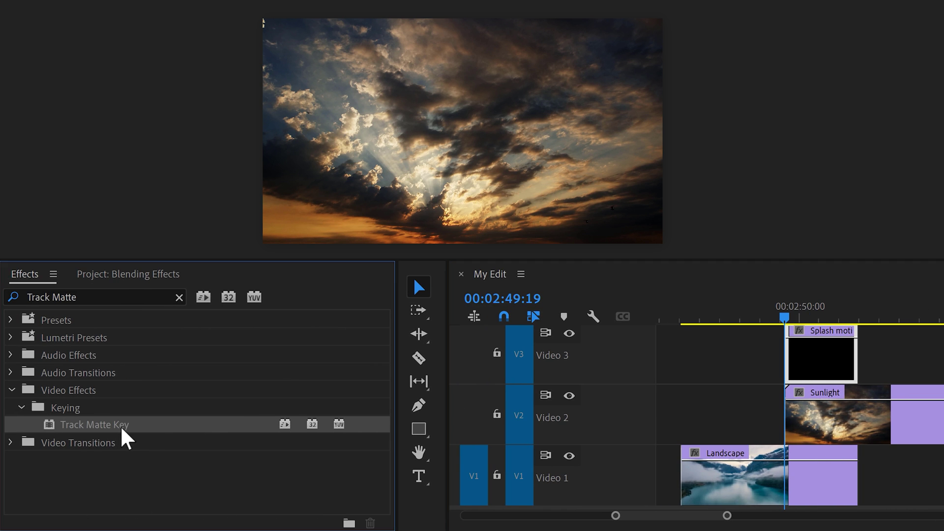
drag(122, 429, 414, 406)
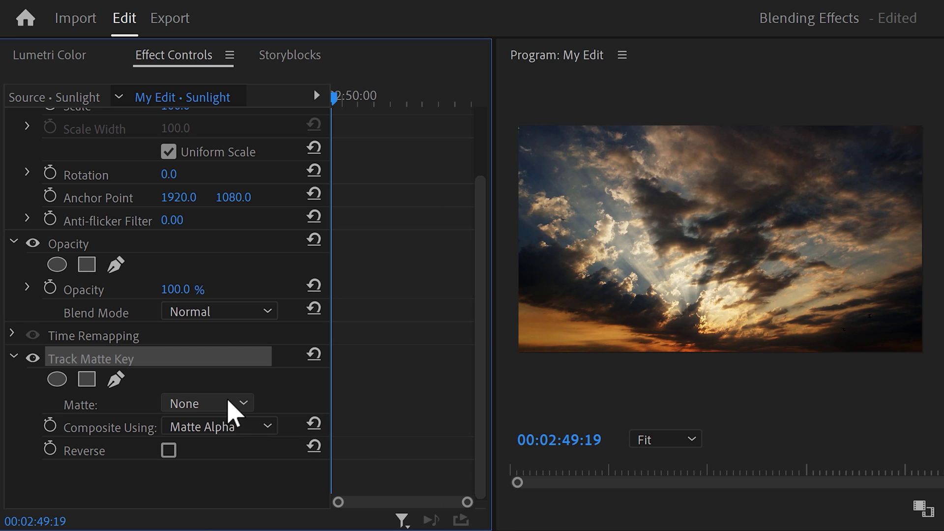
click(231, 407)
click(215, 309)
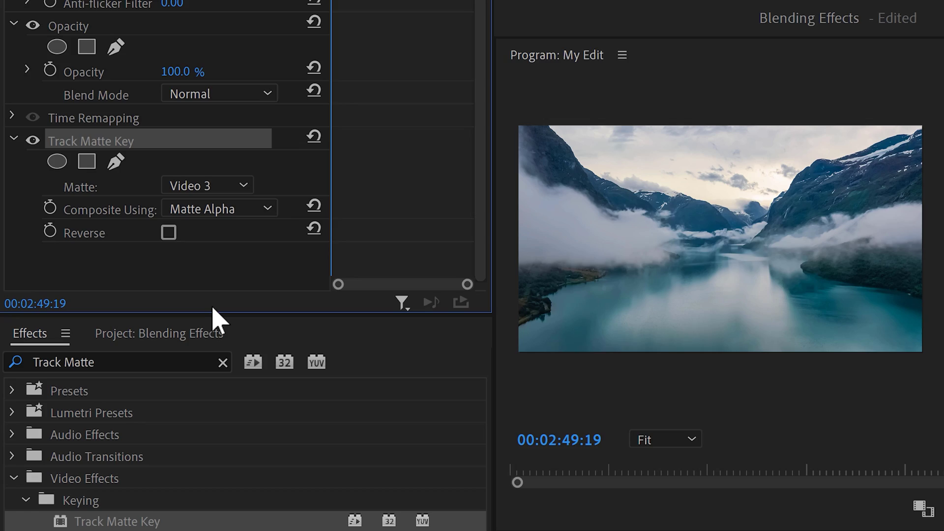